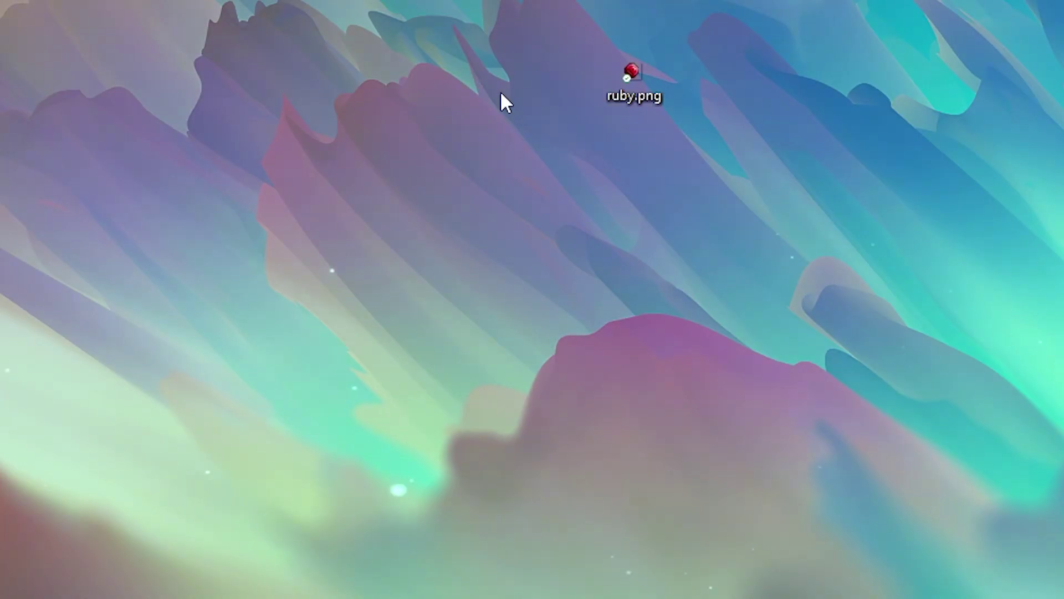
# Create a folder named 'Ruby Pack' on the desktop and open it
pyautogui.rightClick(332, 308)
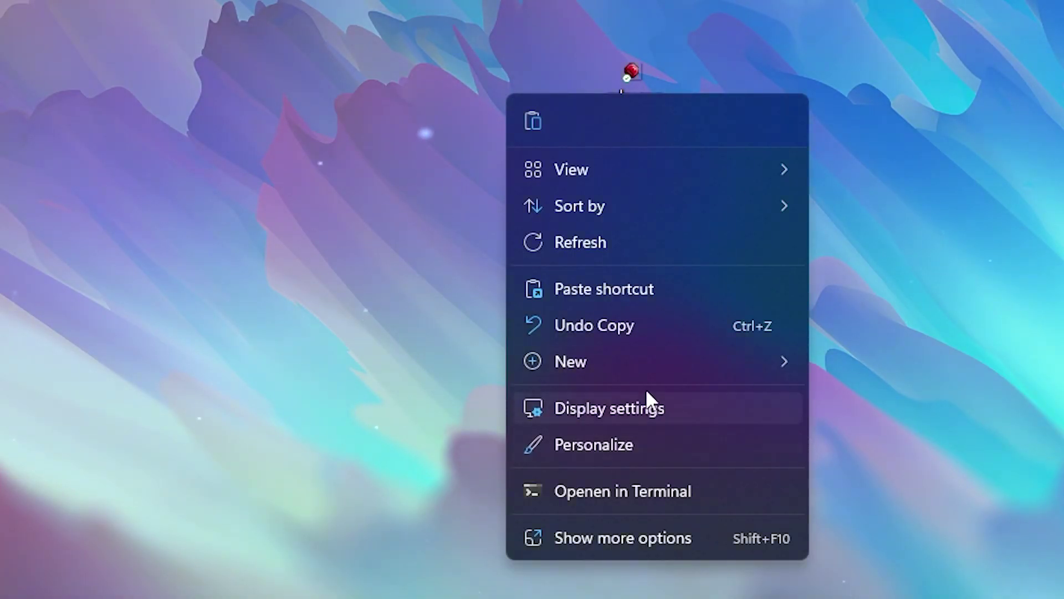
pyautogui.click(864, 271)
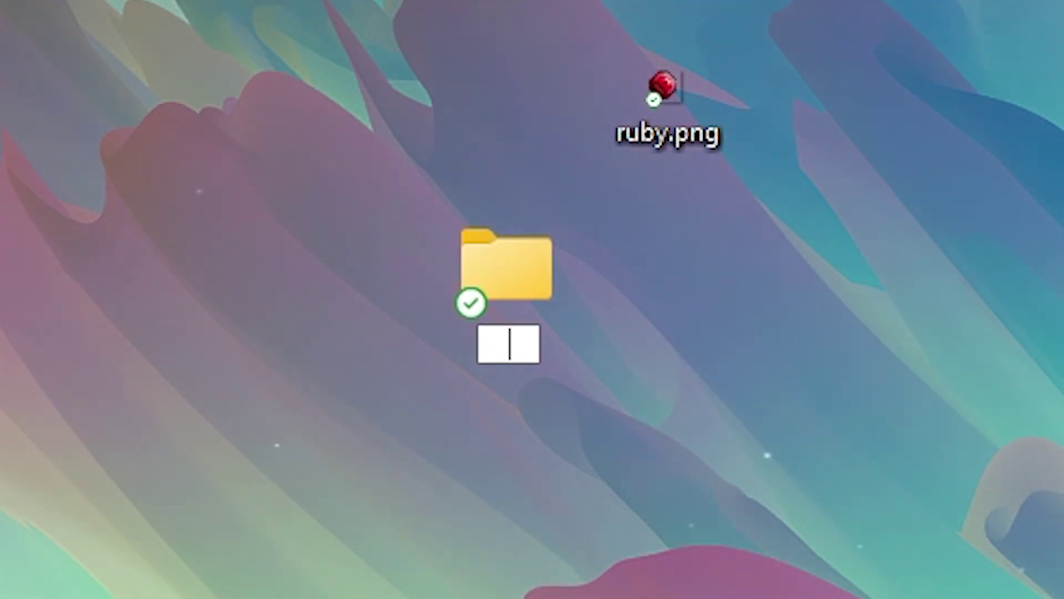
pyautogui.write('Ruby Pac')
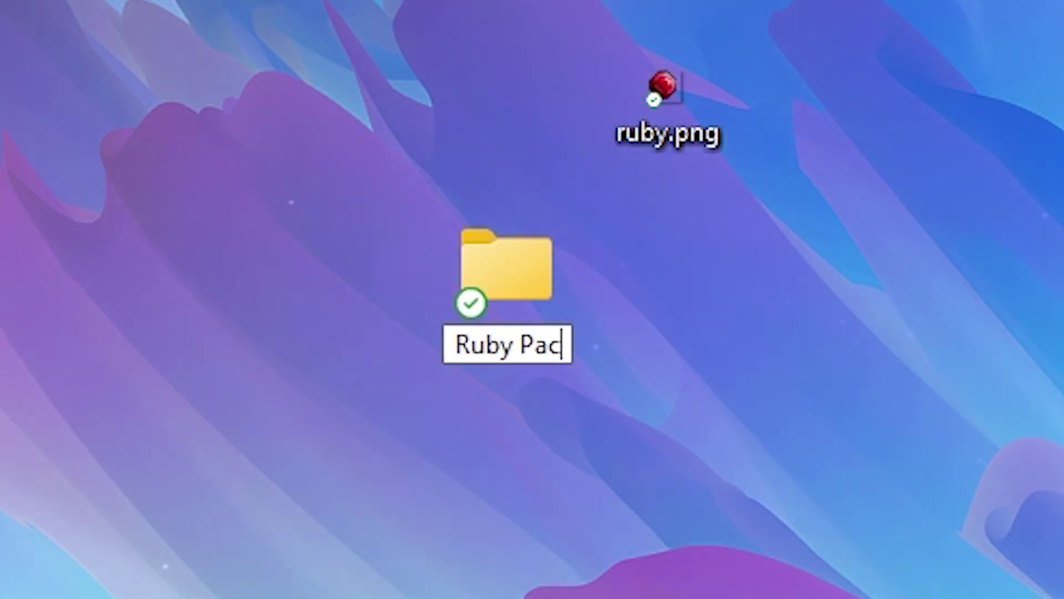
pyautogui.write('k')
pyautogui.press('Return')
pyautogui.click(672, 452)
pyautogui.doubleClick(506, 263)
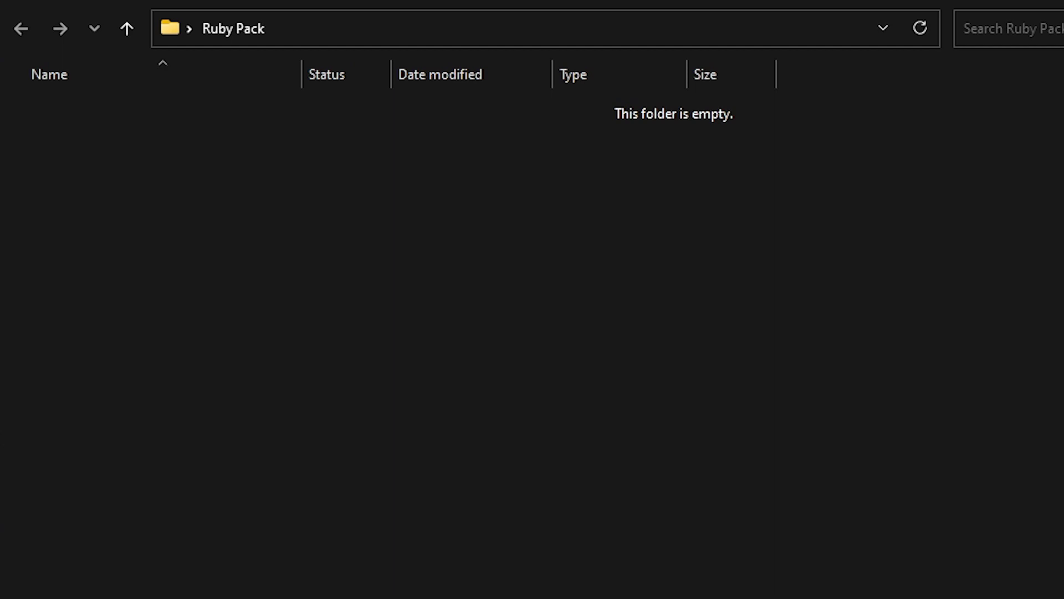
# Make a new 'assets' subfolder inside Ruby Pack
pyautogui.hotkey('ctrl', 'shift', 'n')
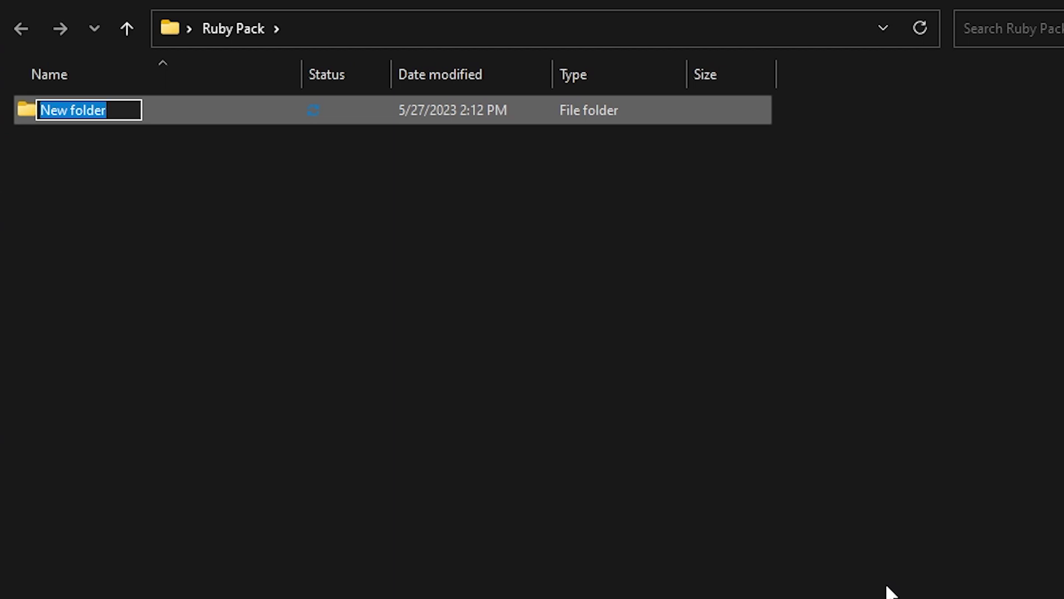
pyautogui.write('assets')
pyautogui.press('Return')
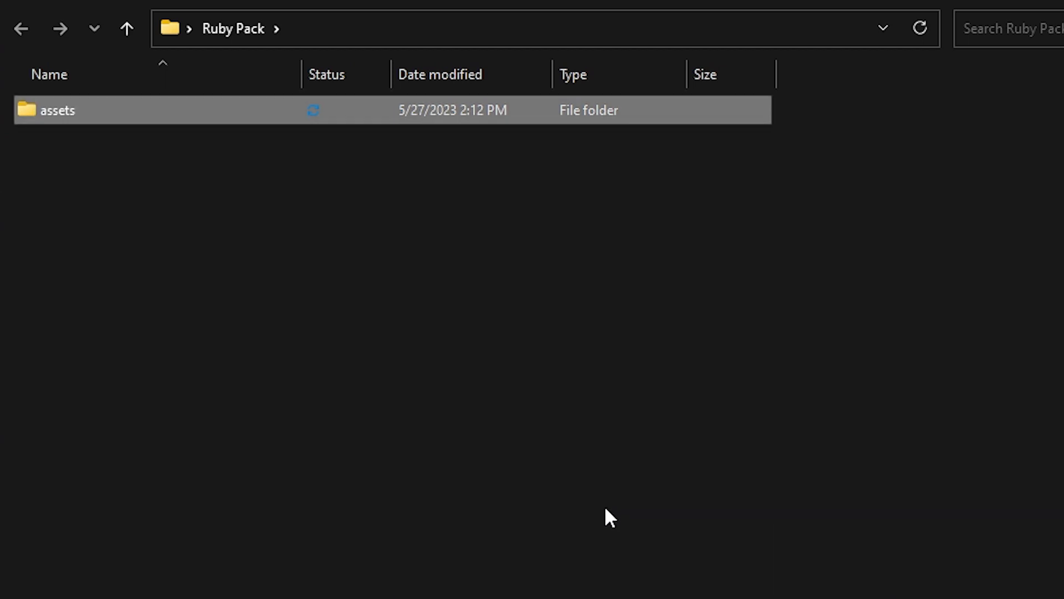
pyautogui.click(604, 509)
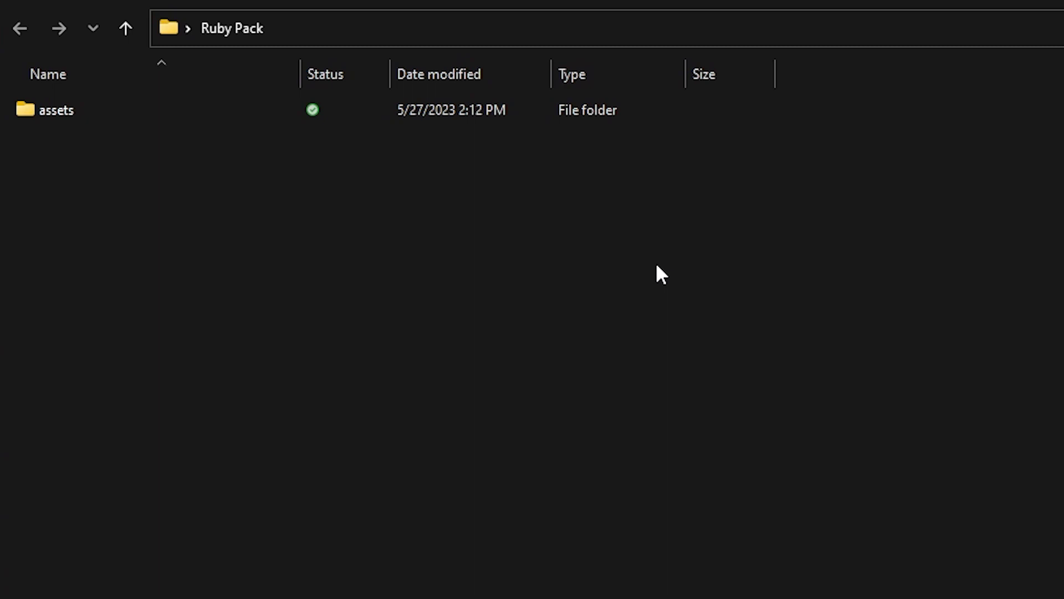
# Add a blank text document with the default name New Tekstdocument.txt
pyautogui.rightClick(328, 399)
pyautogui.moveTo(360, 513)
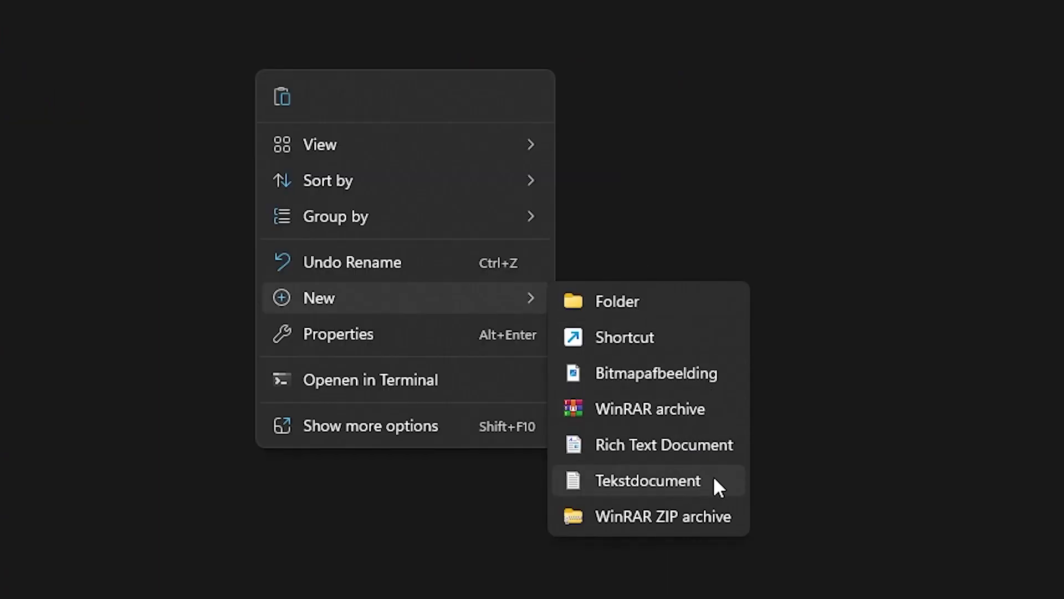
pyautogui.click(714, 480)
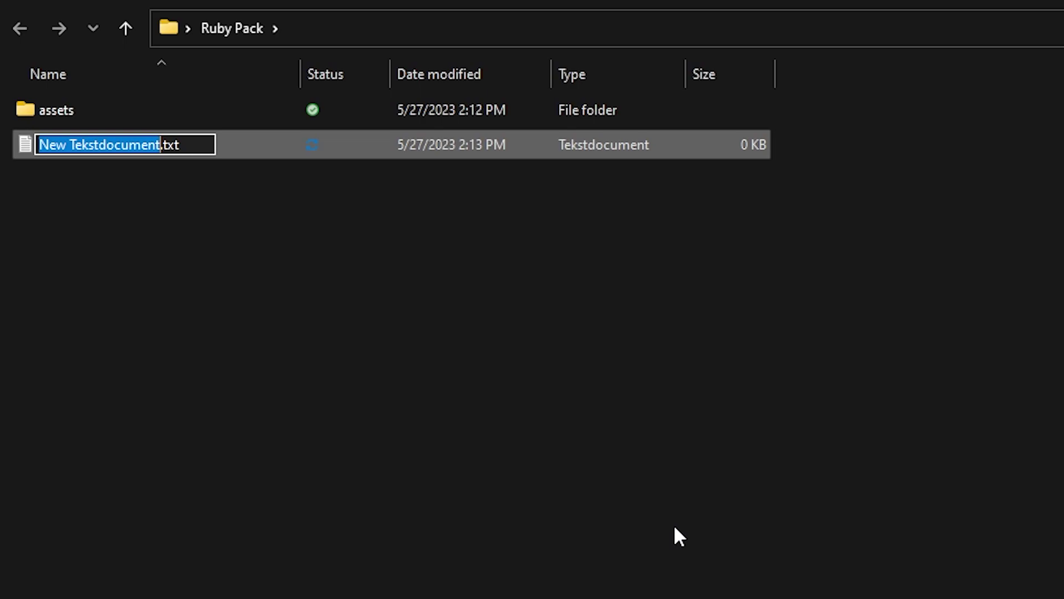
pyautogui.click(674, 527)
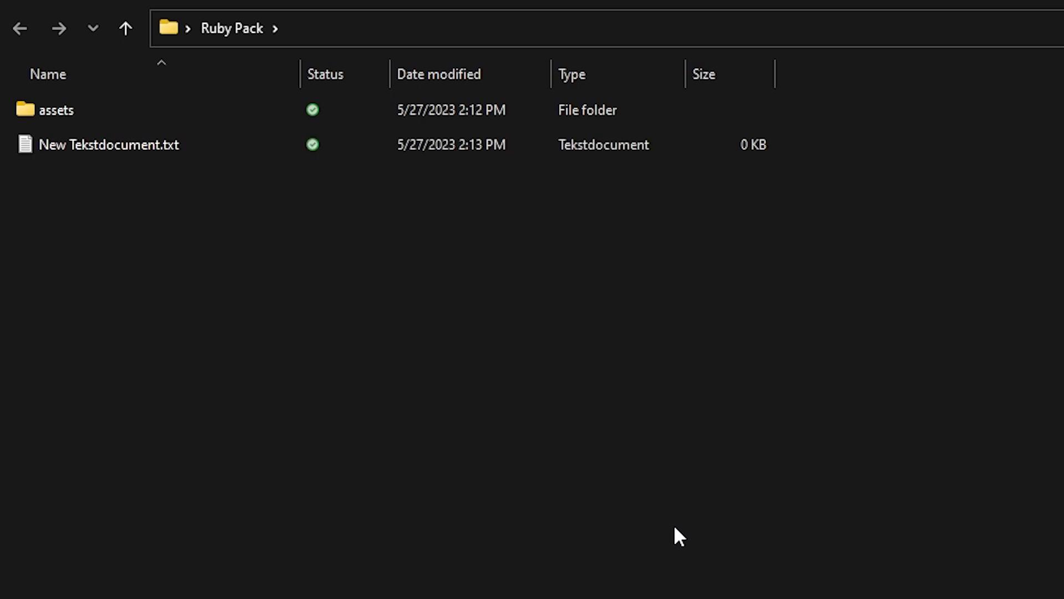
# Open New Tekstdocument.txt in Notepad and paste the pack metadata JSON
pyautogui.doubleClick(63, 155)
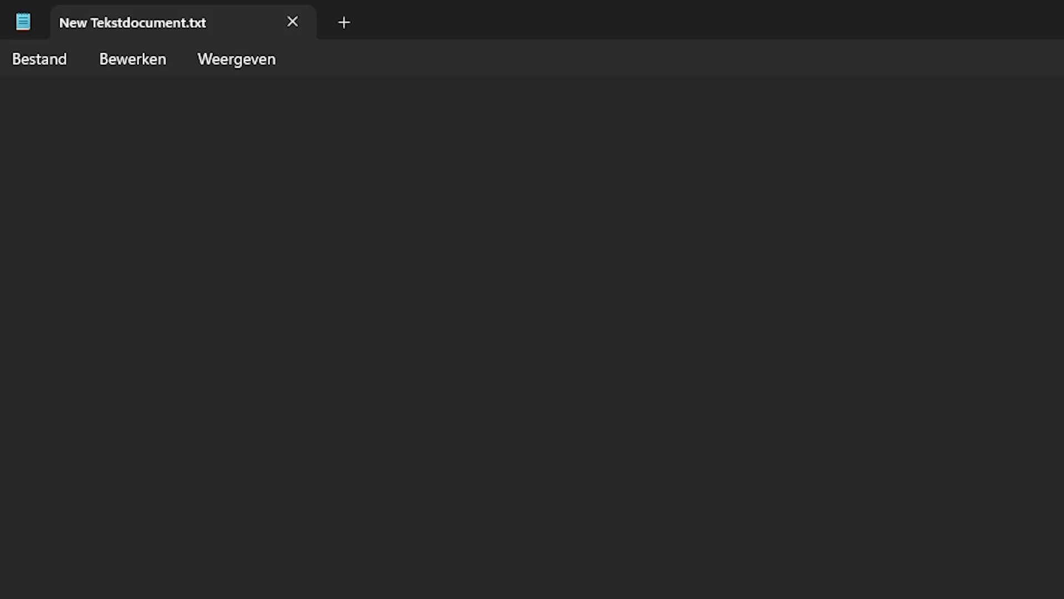
pyautogui.click(265, 190)
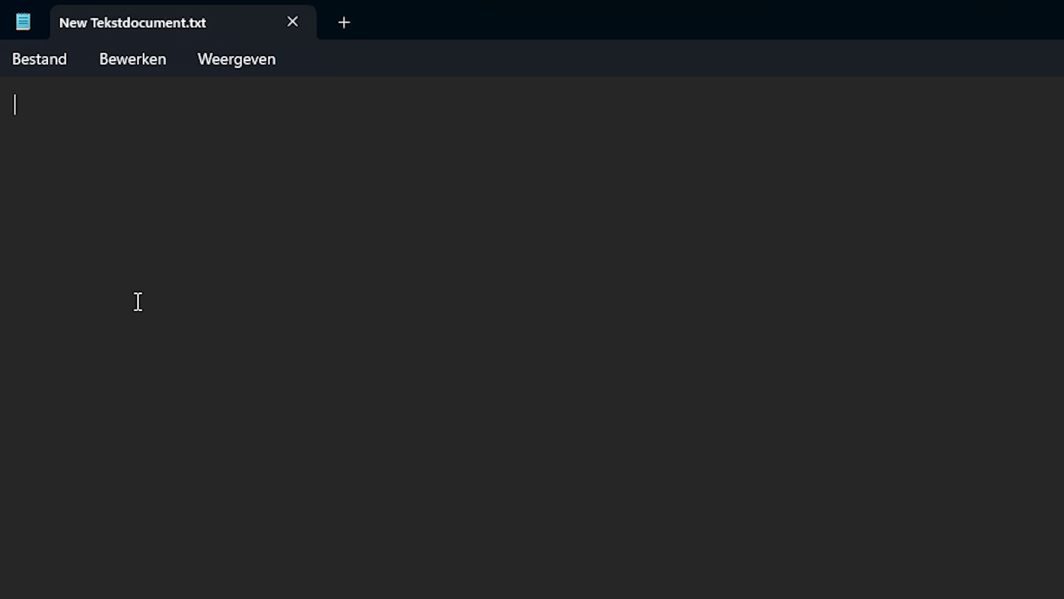
pyautogui.write('{   "pack": {     "pack_format": 12,     "description": "Your name here"   } }')
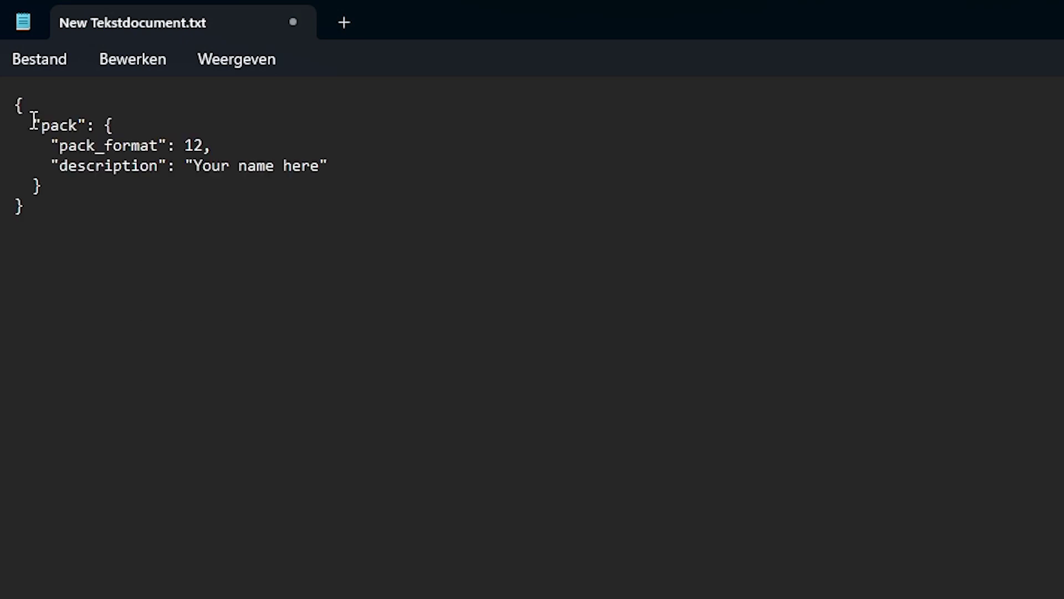
pyautogui.moveTo(34, 120); pyautogui.dragTo(193, 131)
pyautogui.moveTo(51, 143); pyautogui.dragTo(274, 142)
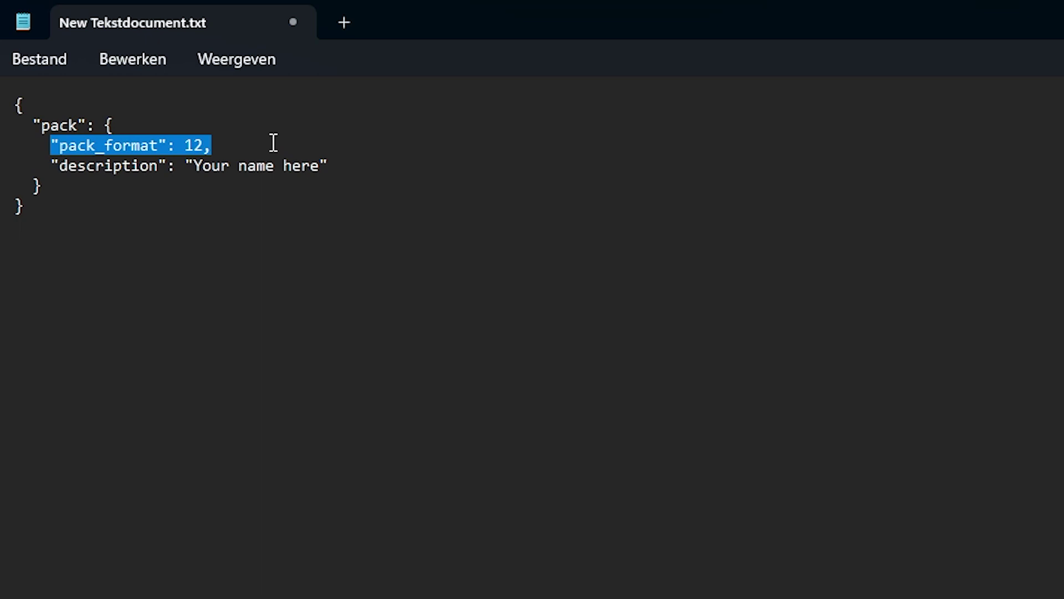
pyautogui.moveTo(83, 169); pyautogui.dragTo(306, 167)
pyautogui.click(216, 166)
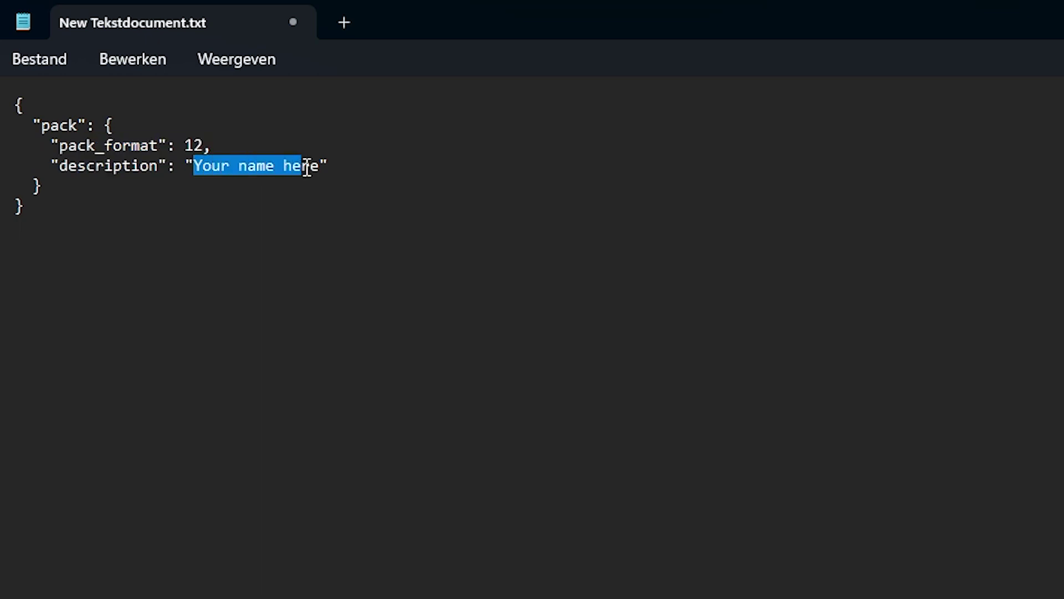
# Replace the 'Your name here' description with Ruby Pack and save the file
pyautogui.hotkey('ctrl', 'a')
pyautogui.click(195, 249)
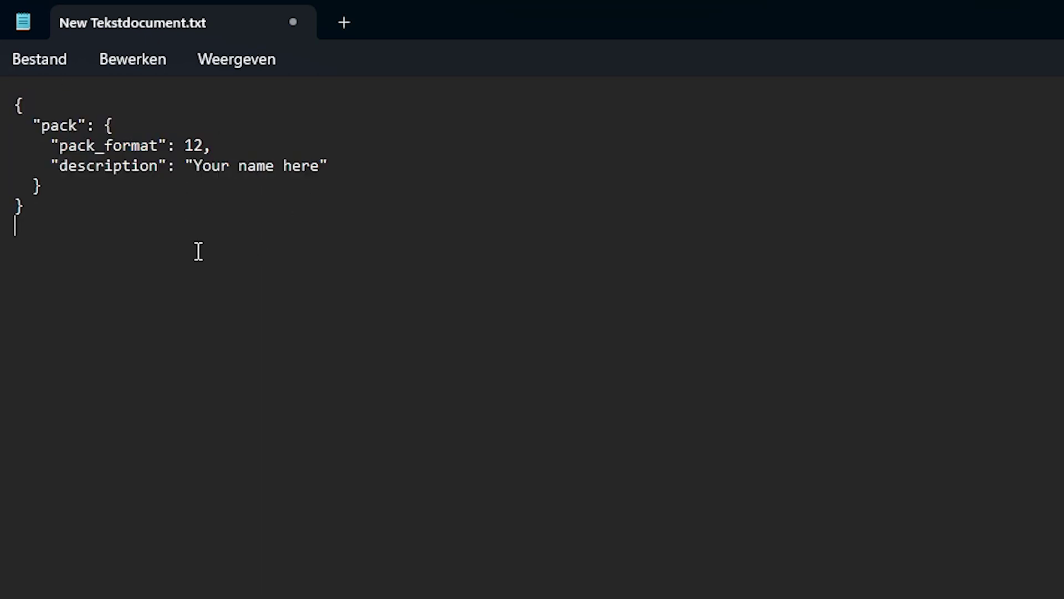
pyautogui.hotkey('ctrl', 'a')
pyautogui.click(202, 234)
pyautogui.moveTo(217, 168); pyautogui.dragTo(317, 167)
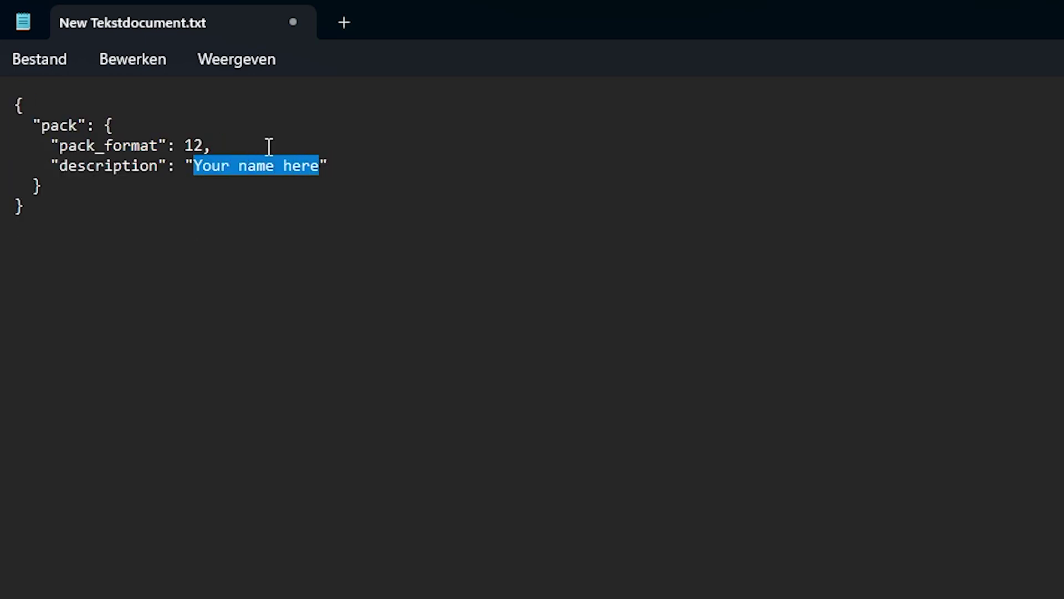
pyautogui.write('Ruby')
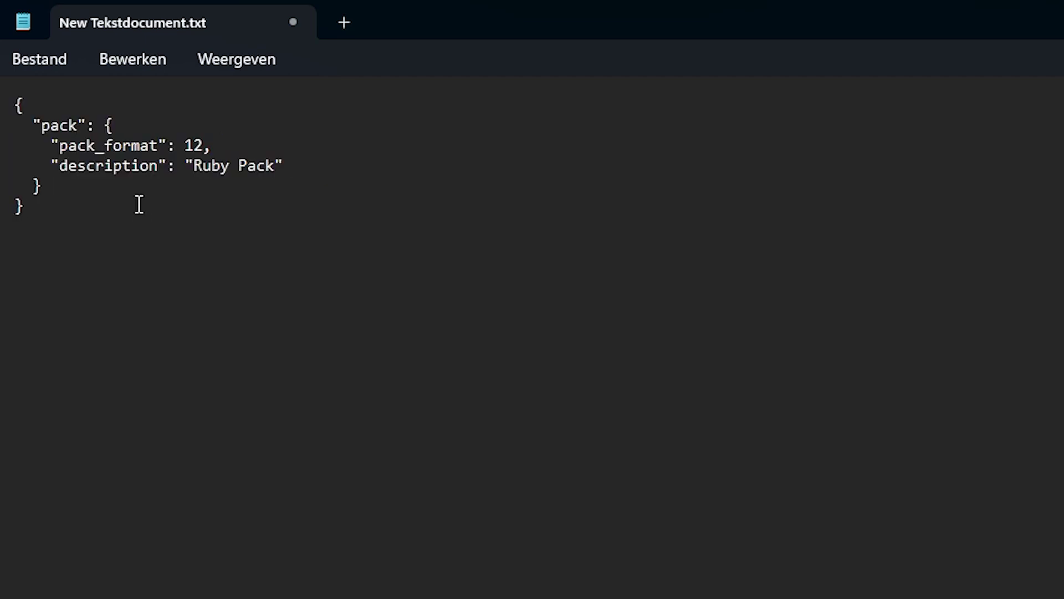
pyautogui.hotkey('ctrl', 'a')
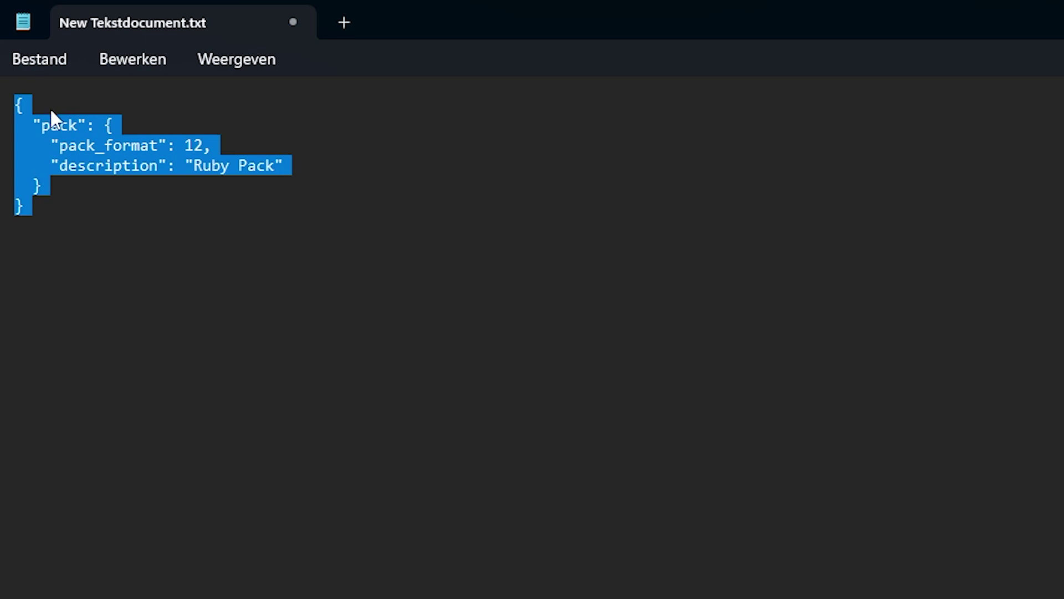
pyautogui.press('Right')
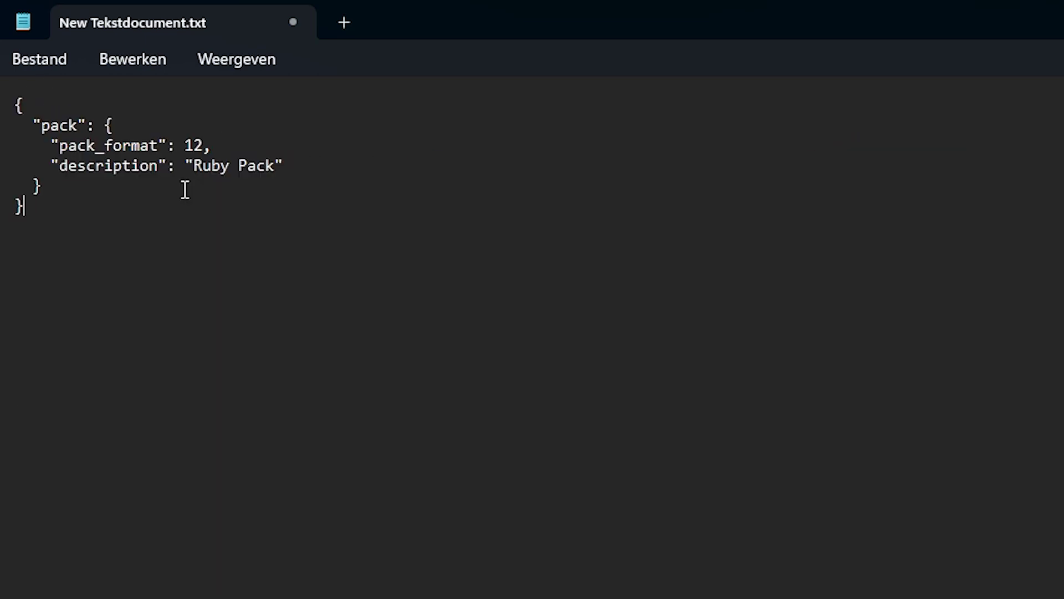
pyautogui.hotkey('ctrl', 's')
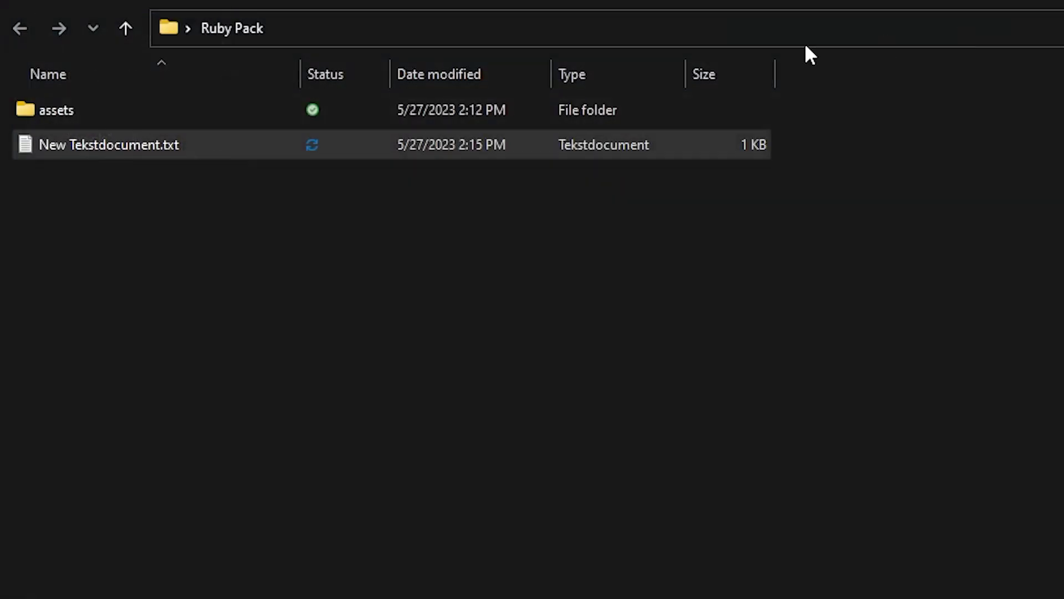
# Rename New Tekstdocument.txt to pack.mcmeta, accepting the extension-change warning
pyautogui.click(242, 150)
pyautogui.click(194, 152)
pyautogui.click(197, 146)
pyautogui.moveTo(197, 145); pyautogui.dragTo(9, 143)
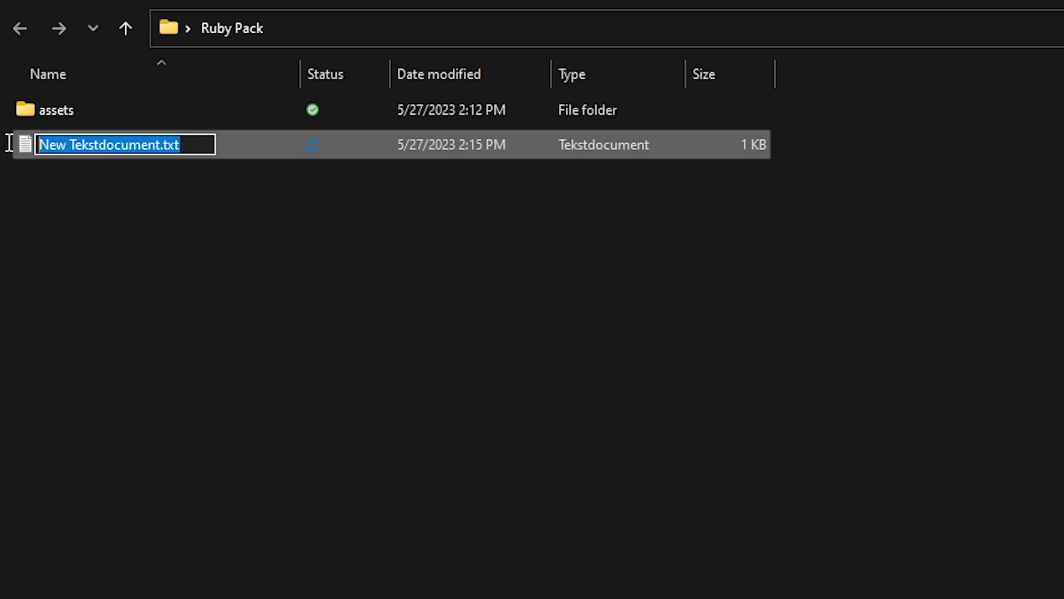
pyautogui.write('p')
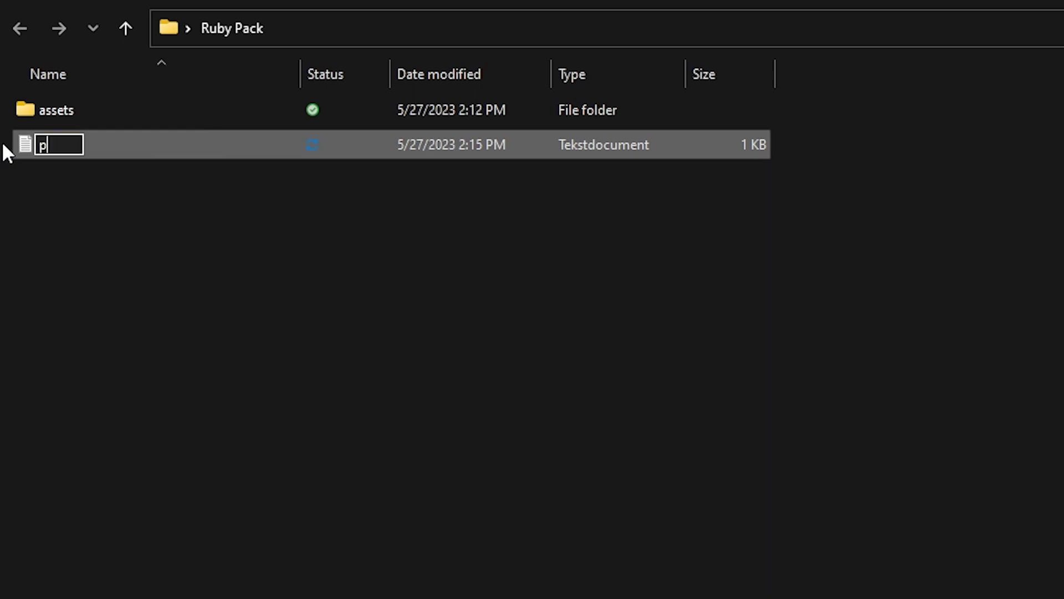
pyautogui.write('ack.mcmeta')
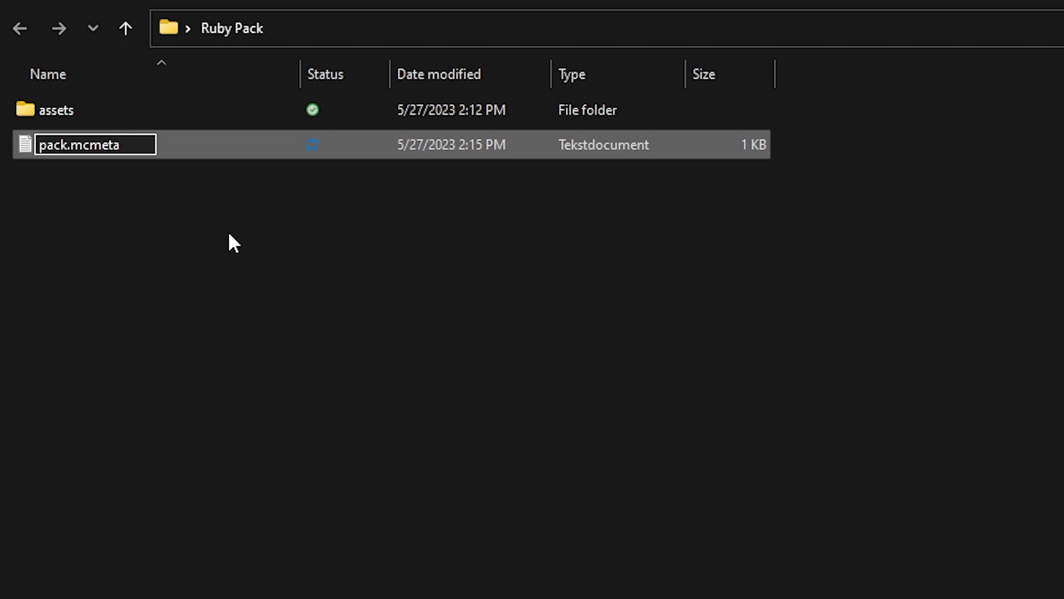
pyautogui.press('Return')
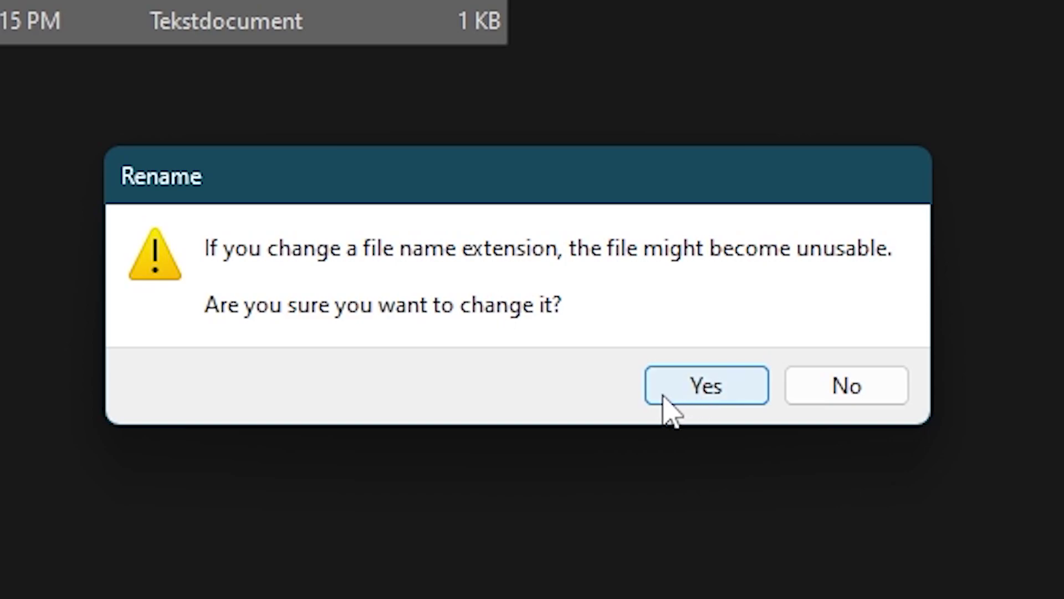
pyautogui.click(706, 399)
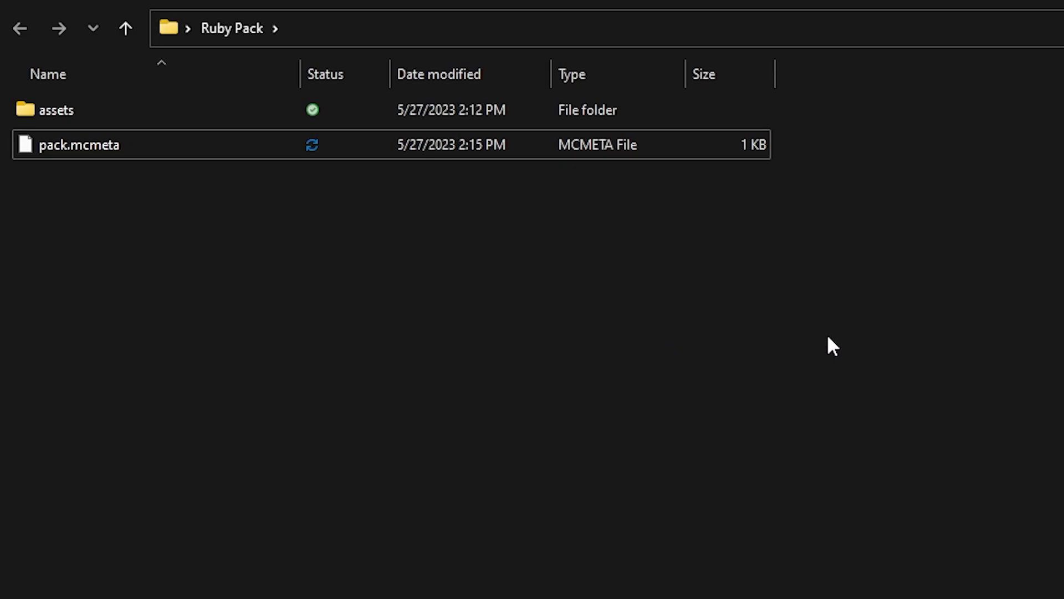
pyautogui.click(165, 140)
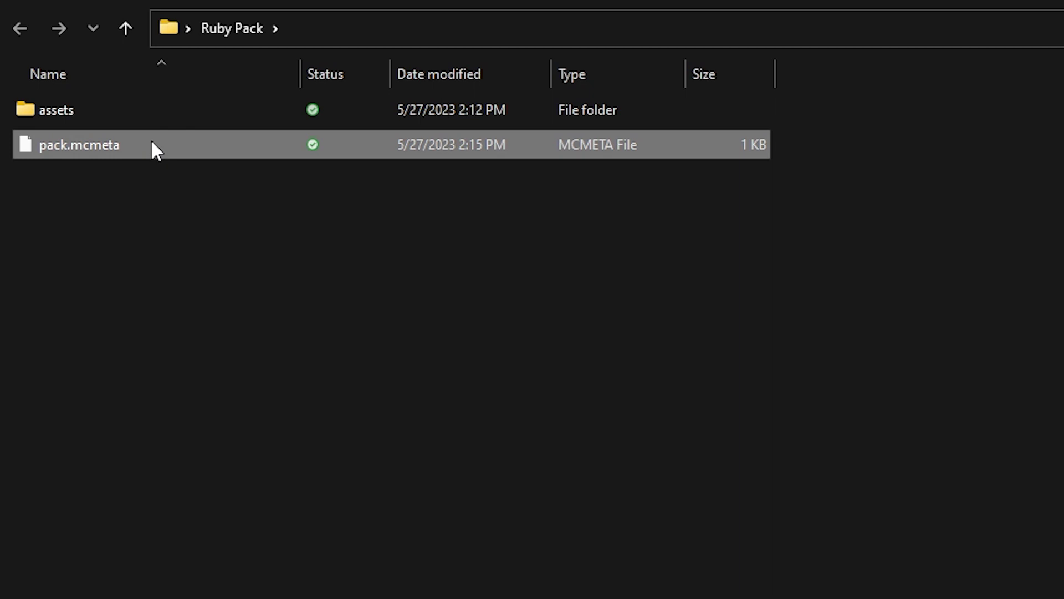
pyautogui.click(404, 276)
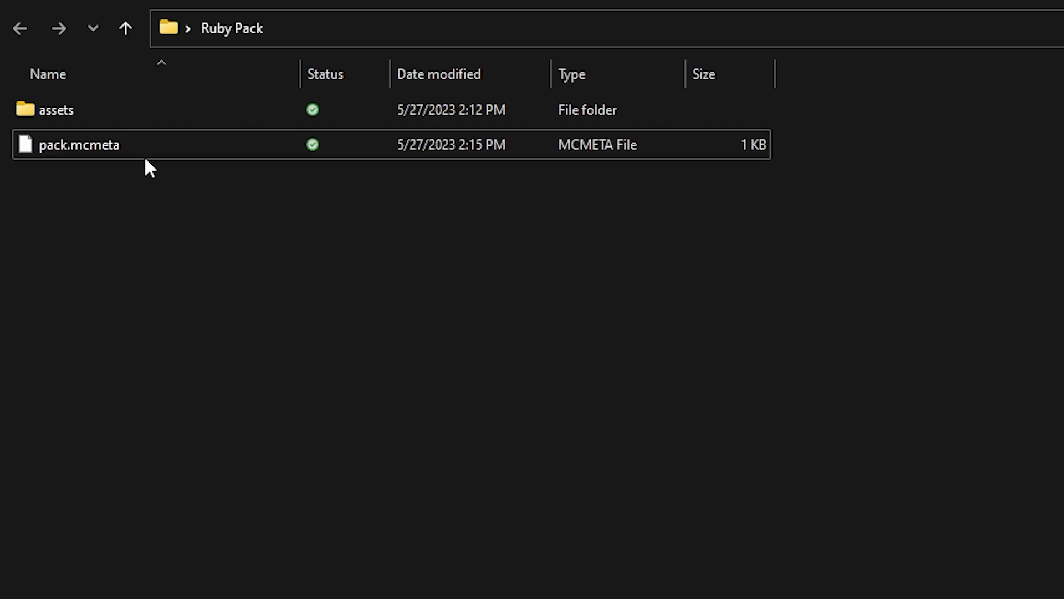
# Create a 'minecraft' folder inside assets
pyautogui.doubleClick(74, 110)
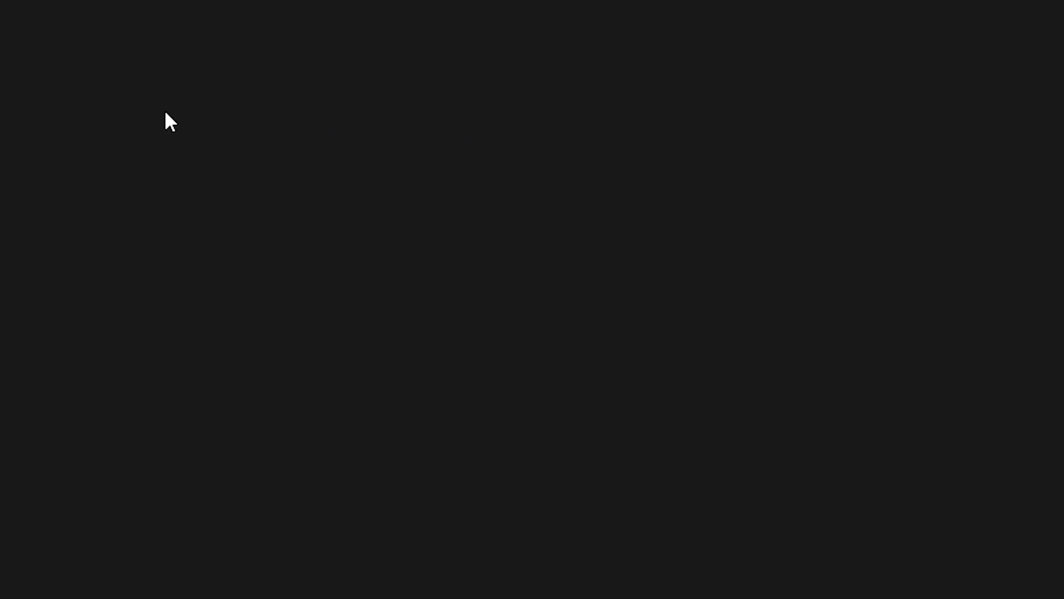
pyautogui.rightClick(165, 113)
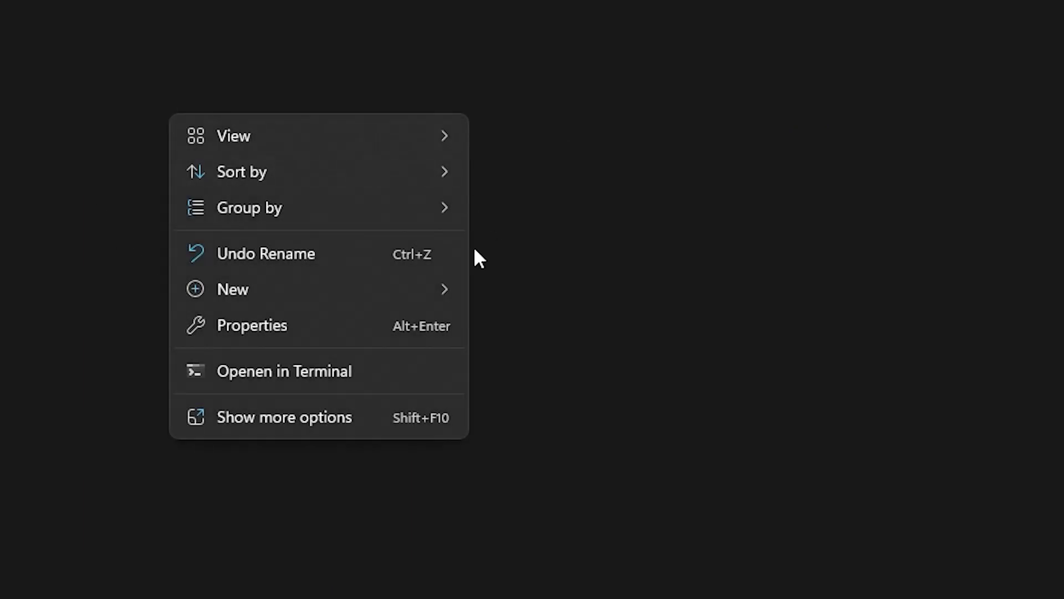
pyautogui.moveTo(387, 288)
pyautogui.click(552, 273)
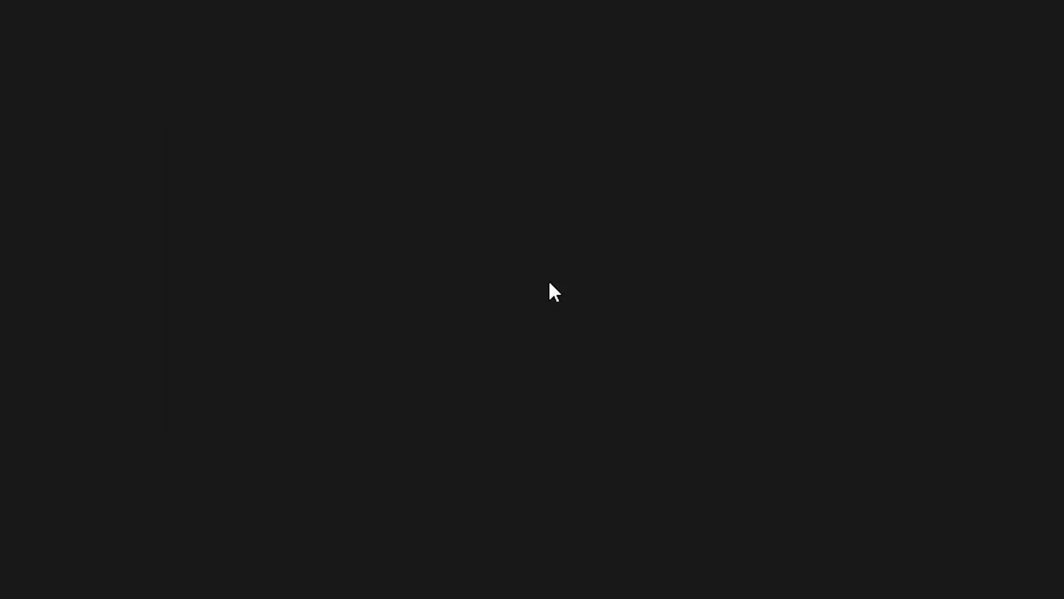
pyautogui.write('minecraft')
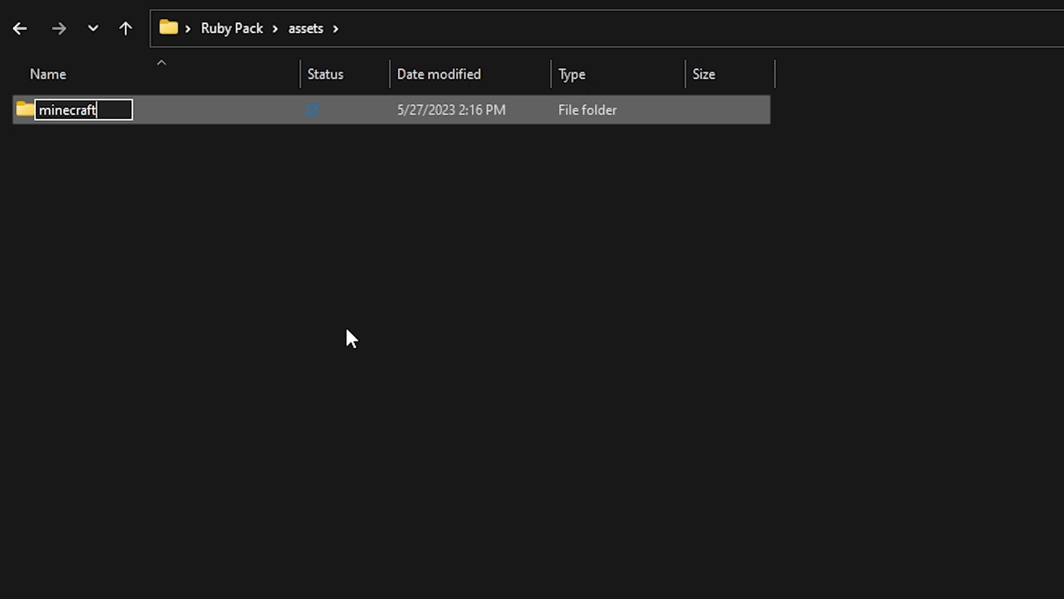
pyautogui.click(320, 326)
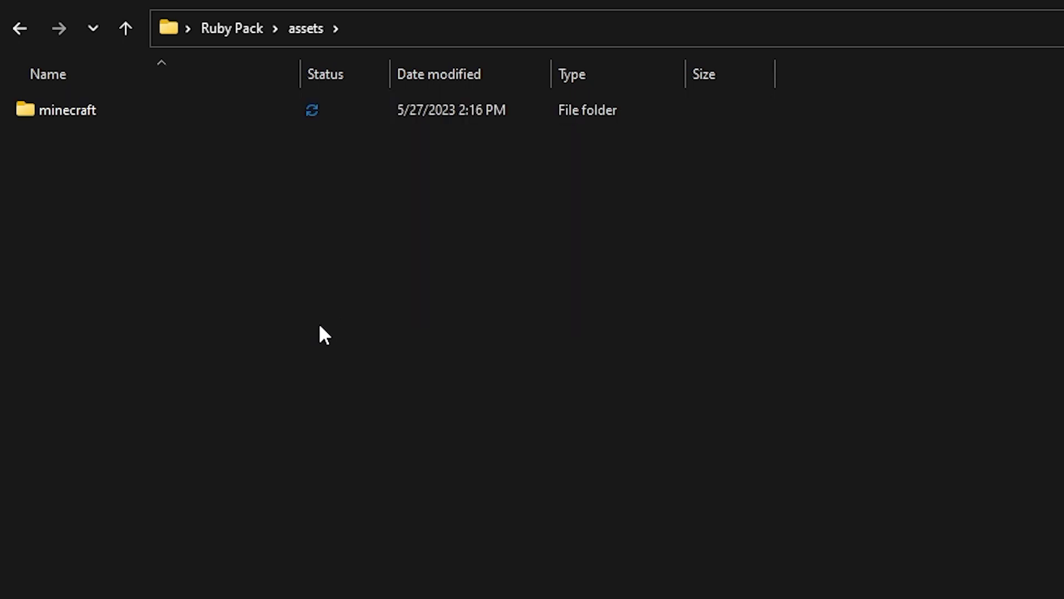
# Inside minecraft, create two subfolders named 'models' and 'textures'
pyautogui.doubleClick(127, 110)
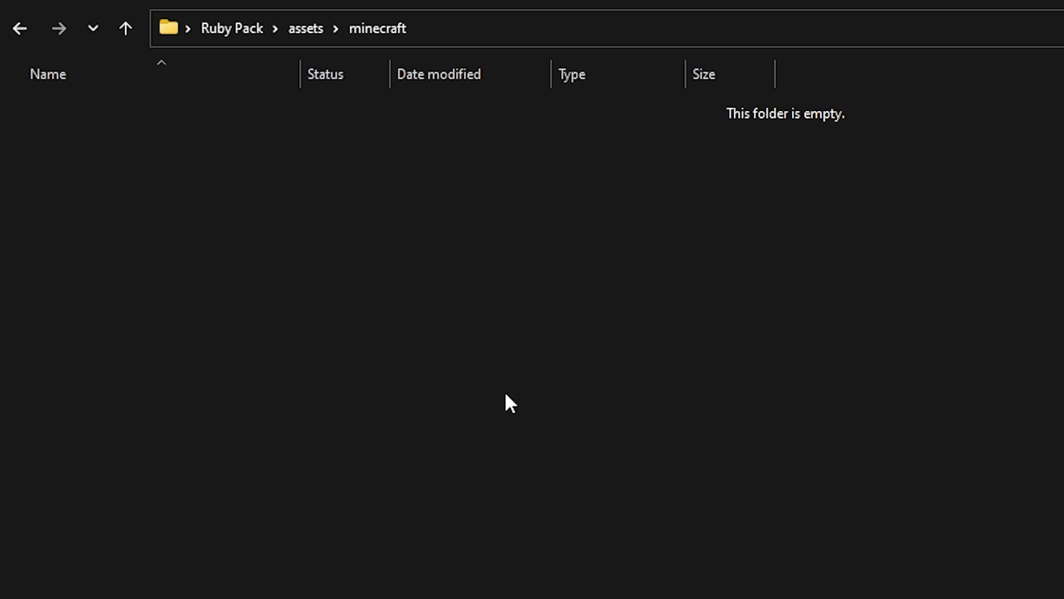
pyautogui.hotkey('ctrl', 'shift', 'n')
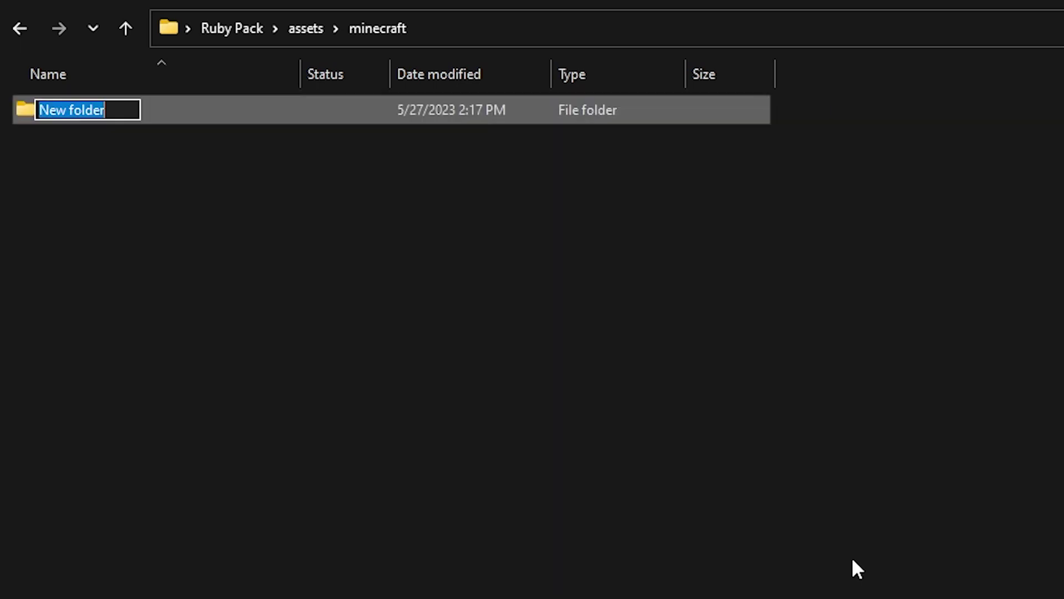
pyautogui.write('models')
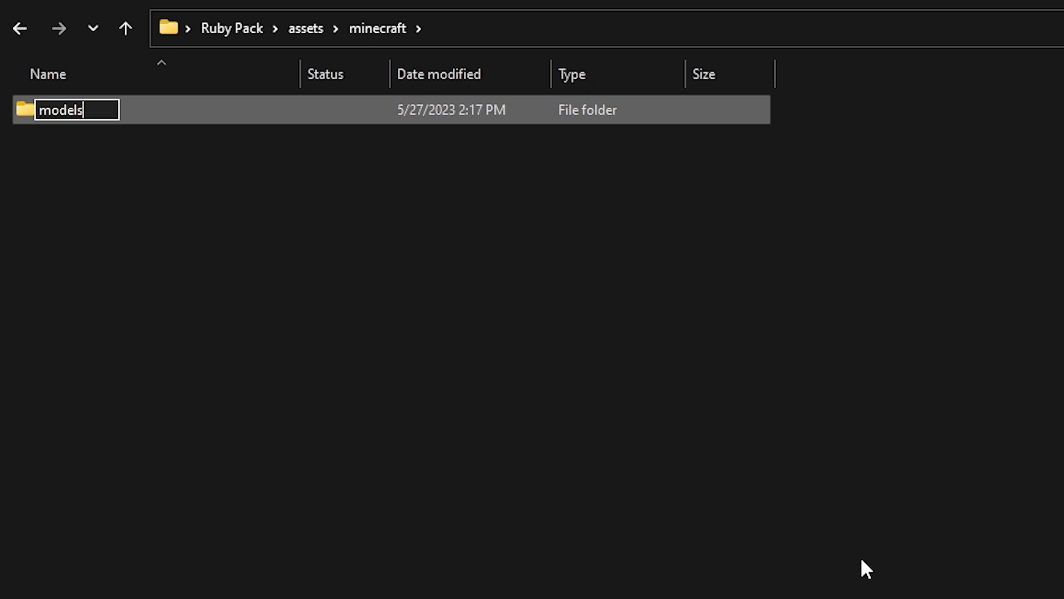
pyautogui.rightClick(378, 315)
pyautogui.moveTo(454, 498)
pyautogui.click(757, 497)
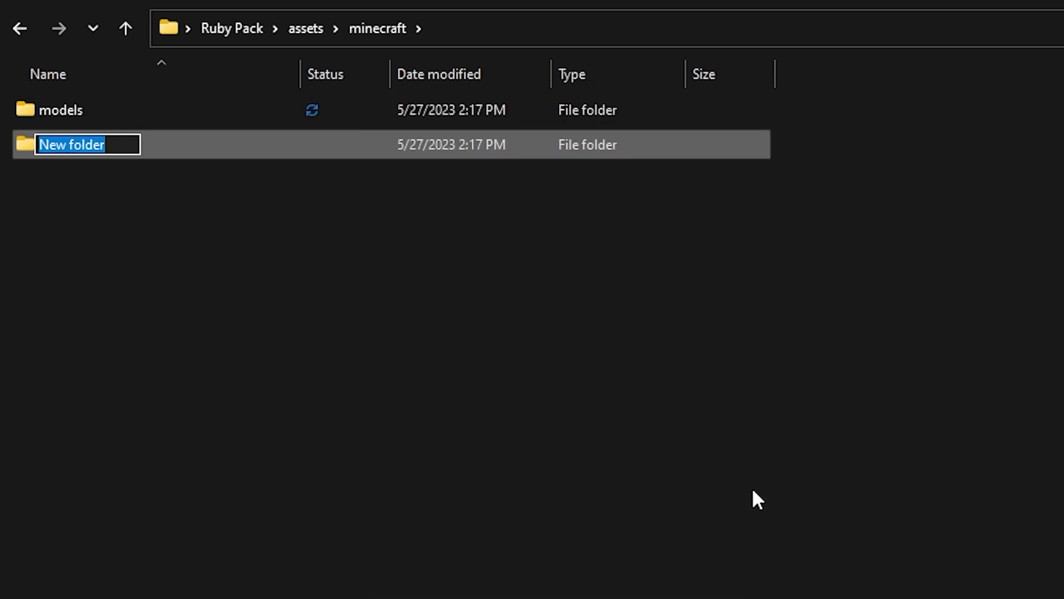
pyautogui.write('textures')
pyautogui.click(93, 118)
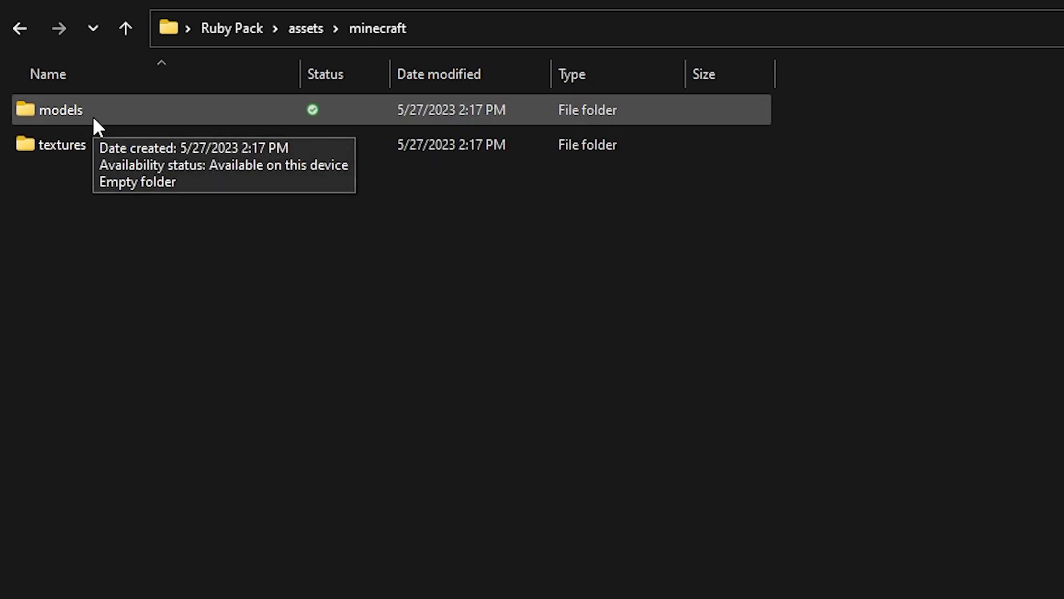
# Create an 'item' folder inside models
pyautogui.doubleClick(104, 114)
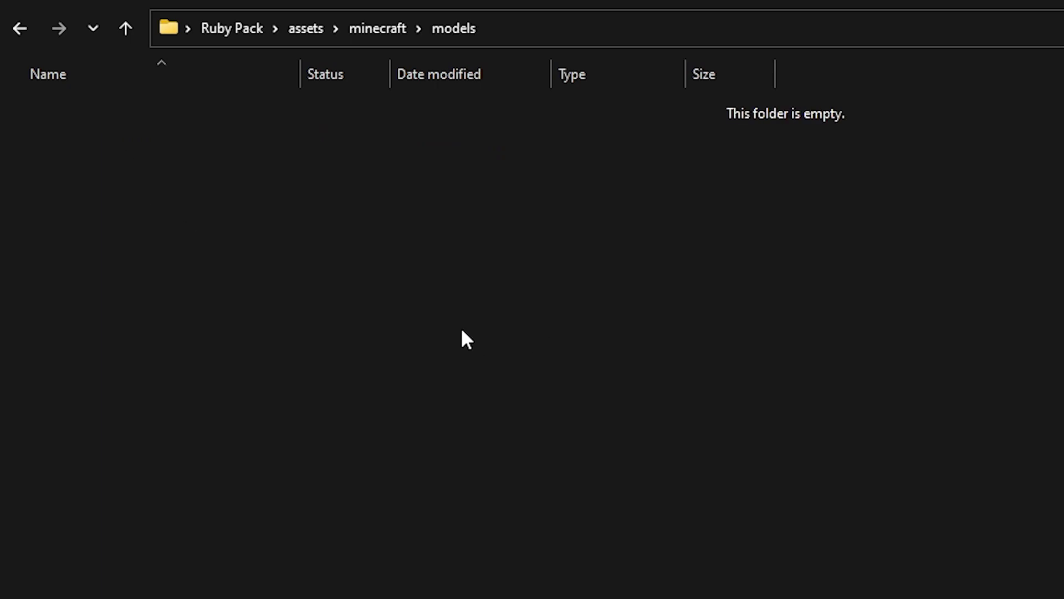
pyautogui.rightClick(444, 324)
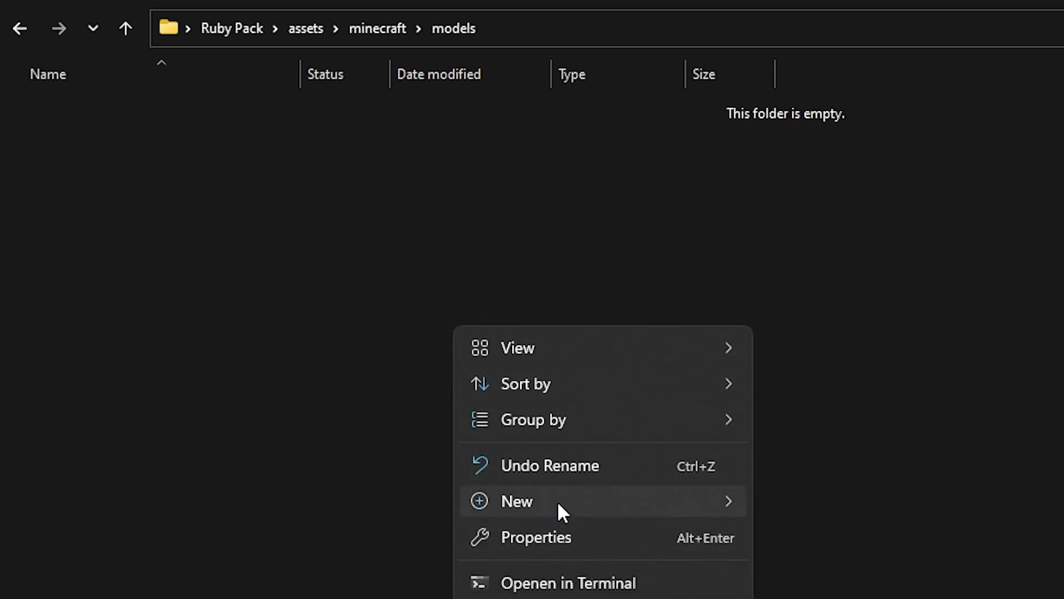
pyautogui.moveTo(558, 502)
pyautogui.click(814, 503)
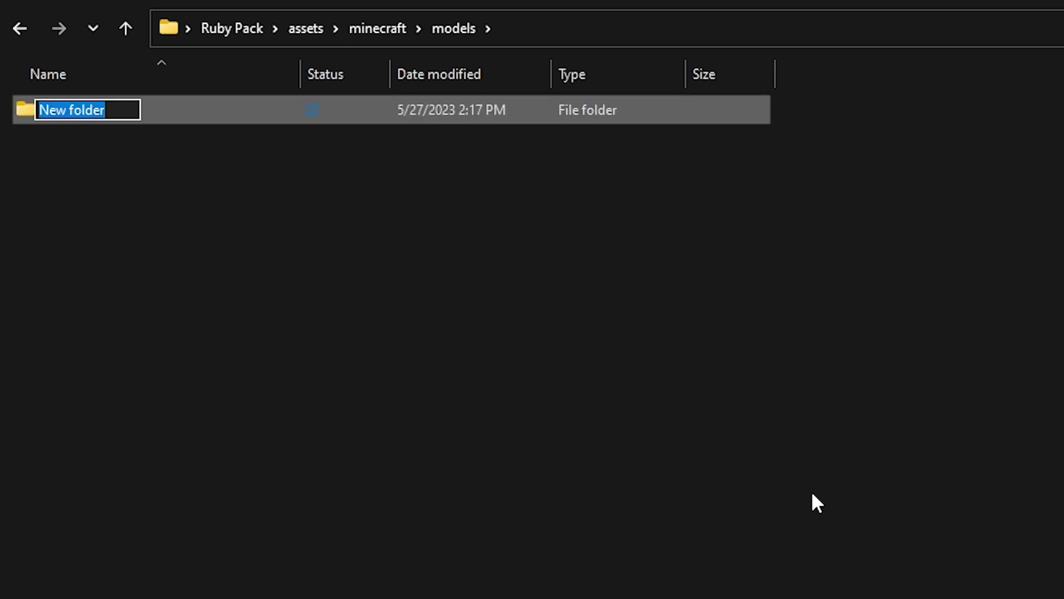
pyautogui.write('item')
pyautogui.click(812, 490)
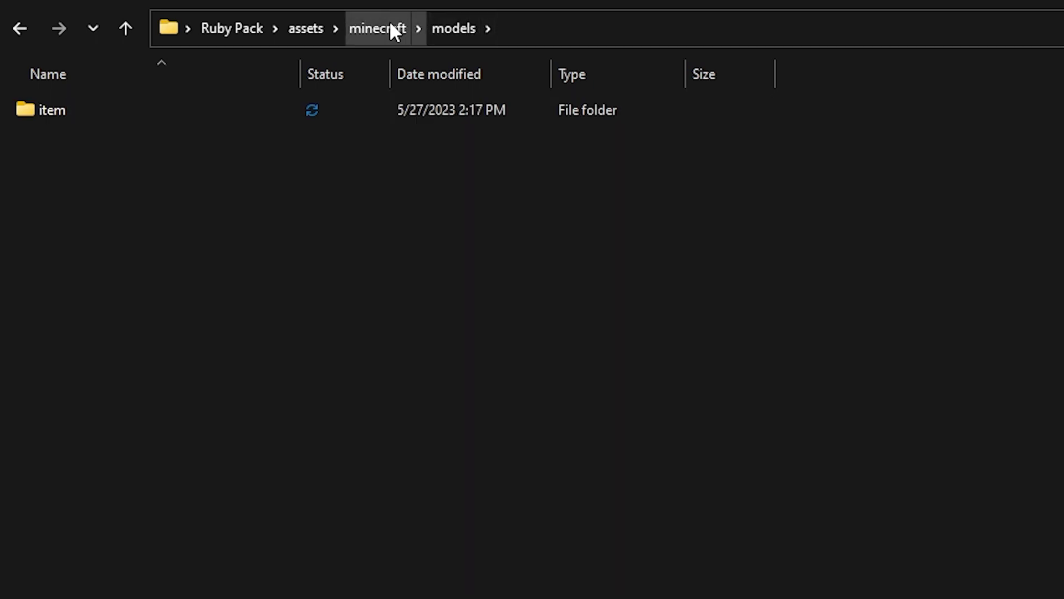
# Add an 'item' folder inside textures and open it
pyautogui.click(389, 23)
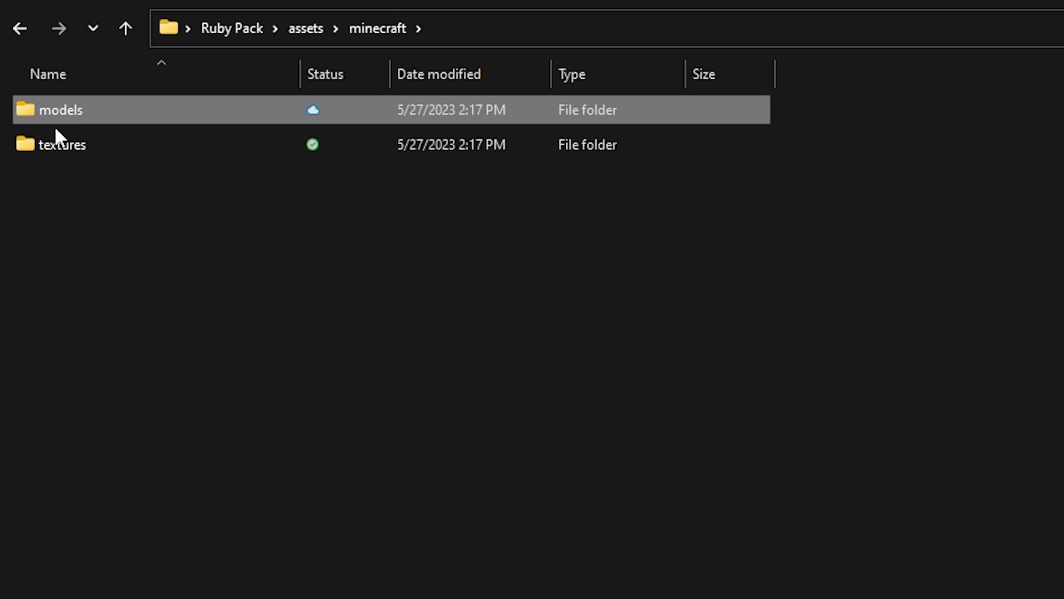
pyautogui.doubleClick(83, 145)
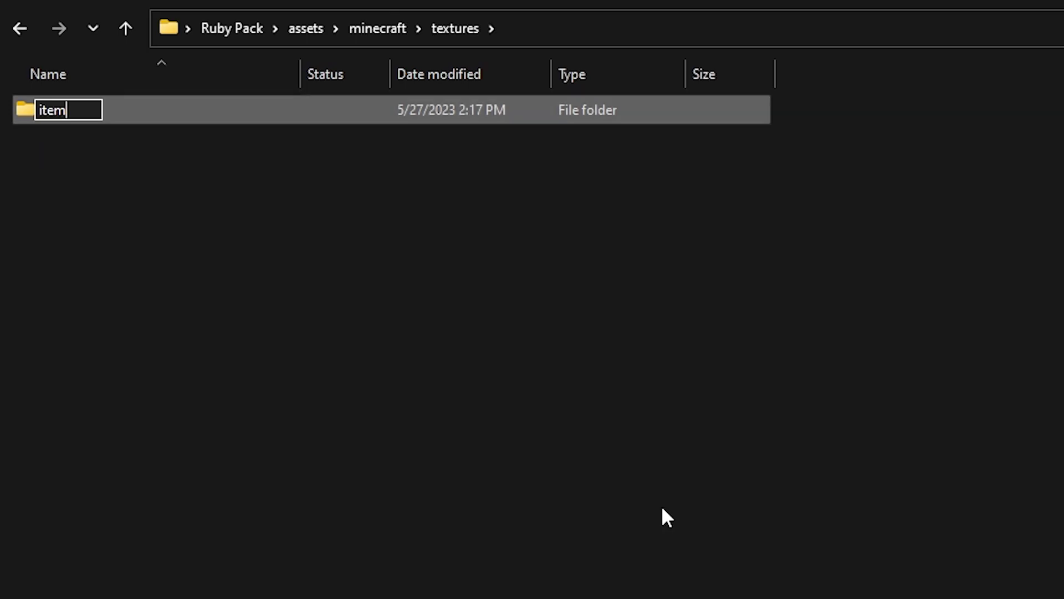
pyautogui.press('Return')
pyautogui.press('Return')
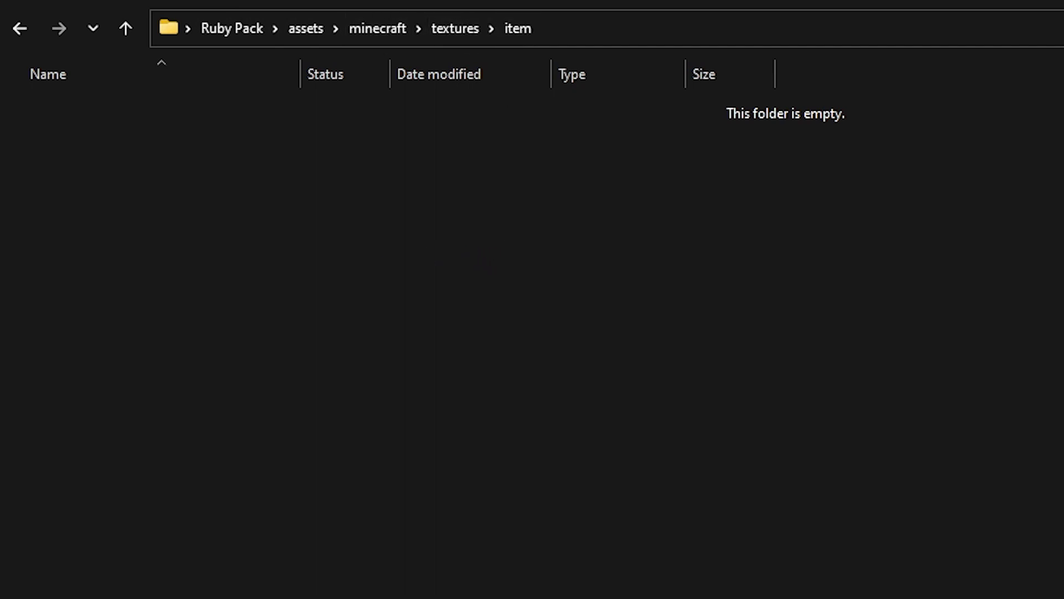
# Paste ruby.png into textures\item and return to the minecraft folder
pyautogui.hotkey('ctrl', 'v')
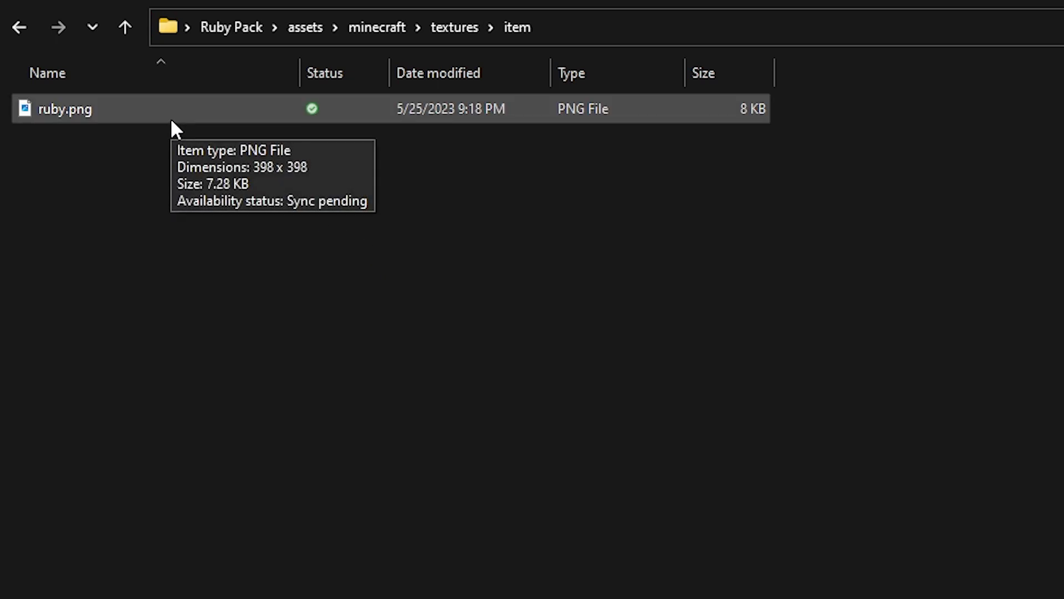
pyautogui.click(339, 217)
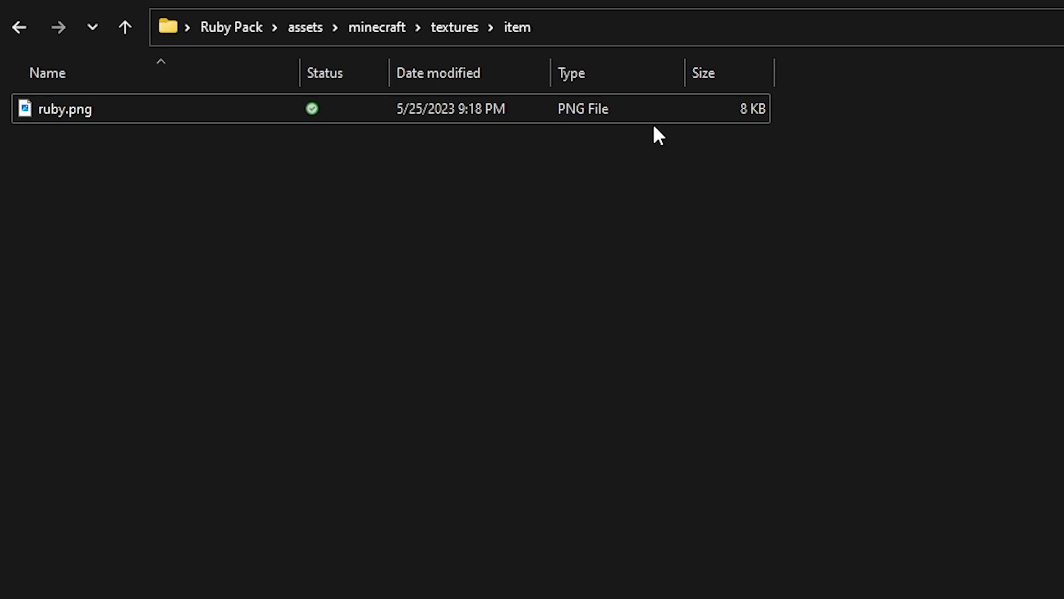
pyautogui.click(377, 28)
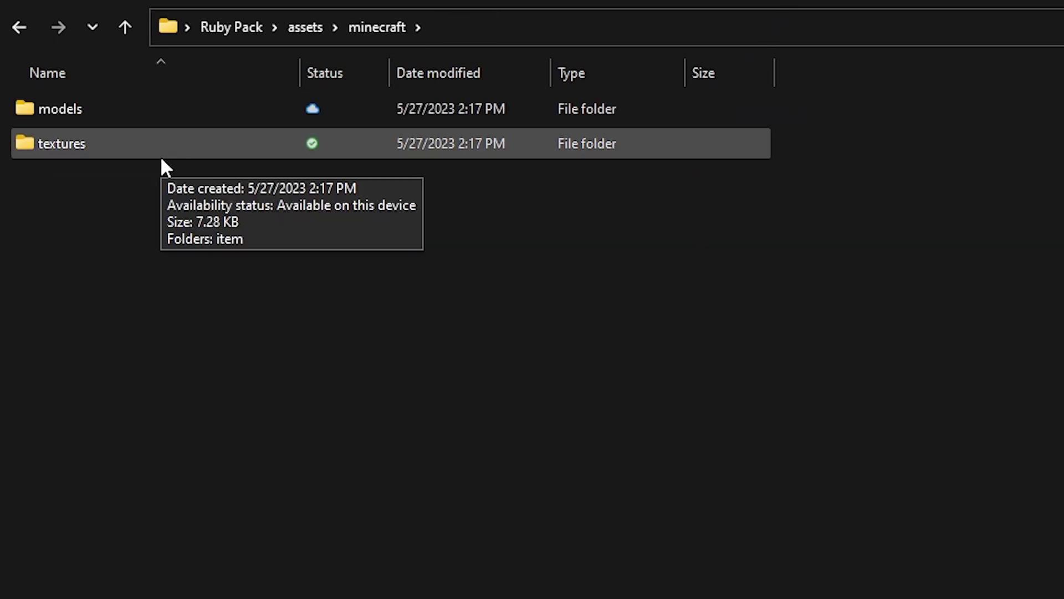
# Navigate into models and then its empty item folder
pyautogui.click(97, 102)
pyautogui.doubleClick(97, 103)
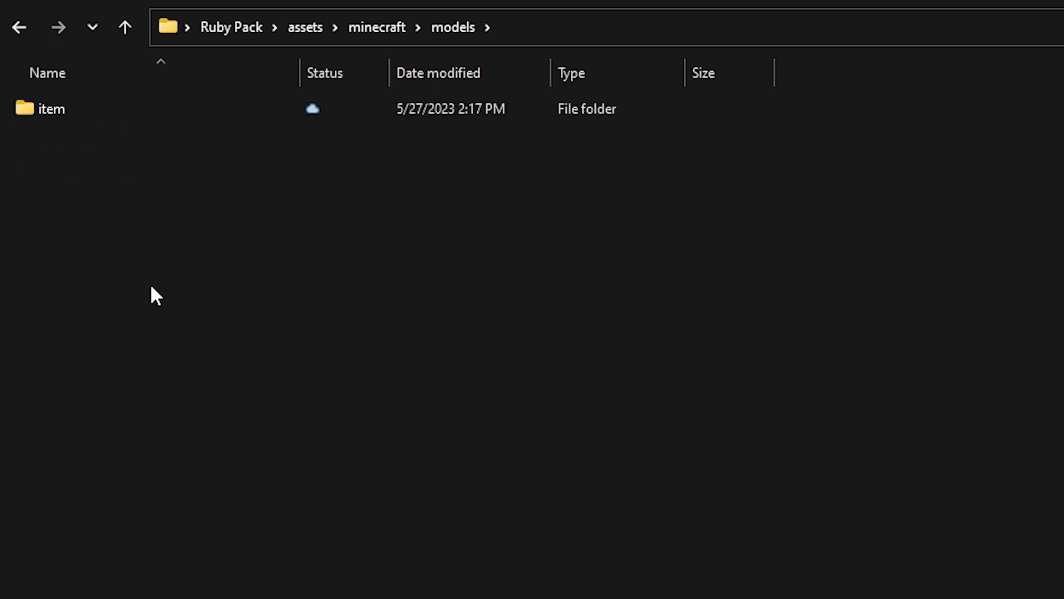
pyautogui.doubleClick(155, 117)
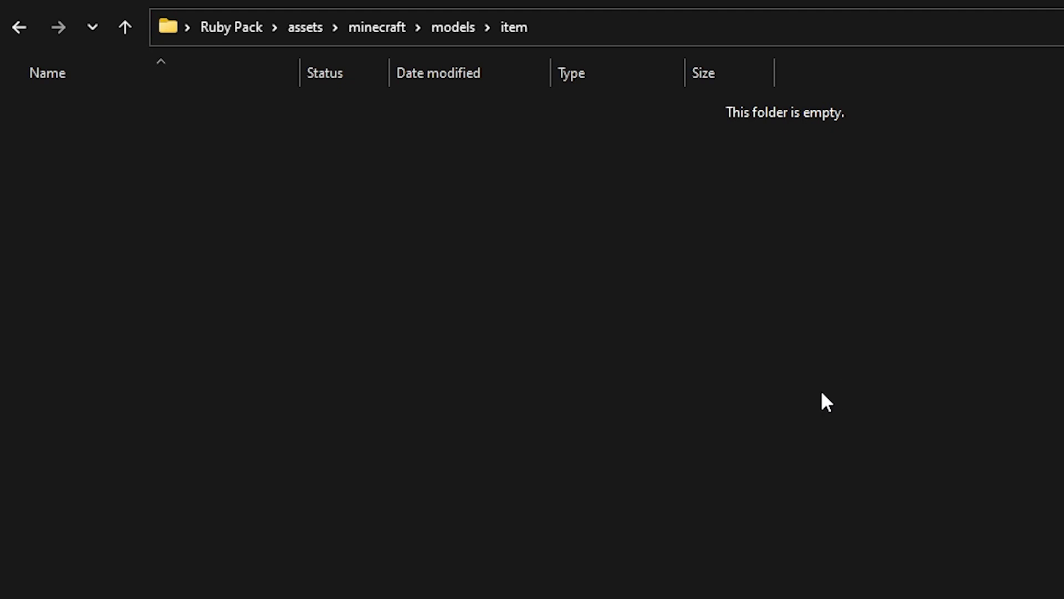